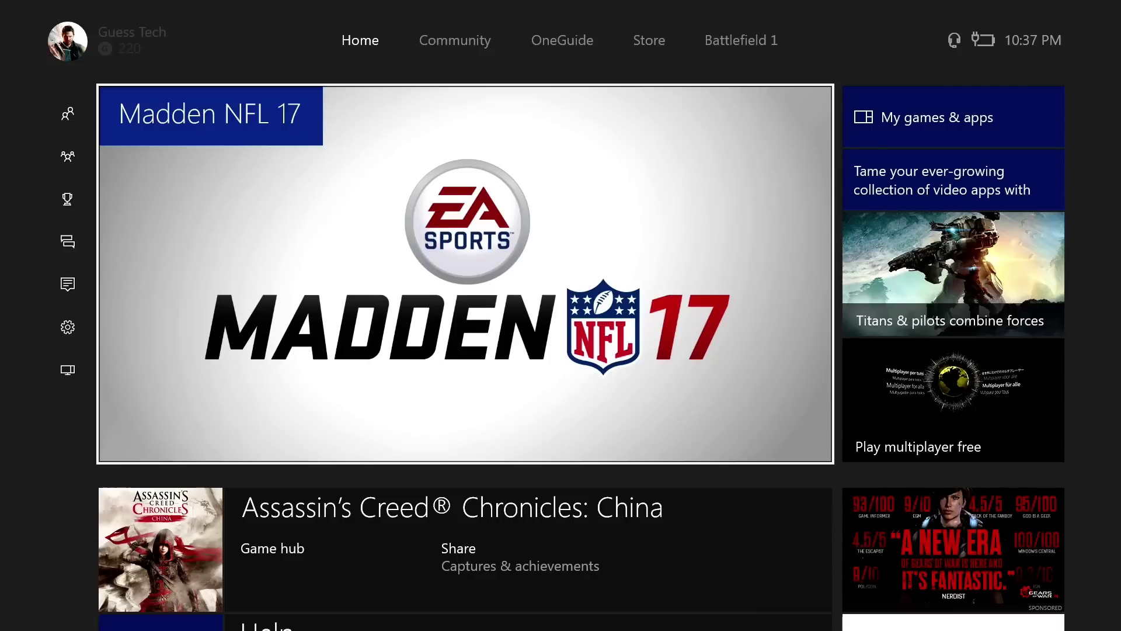
{"action": "scroll", "coordinate": [581, 324], "scroll_direction": "down", "scroll_amount": 5}
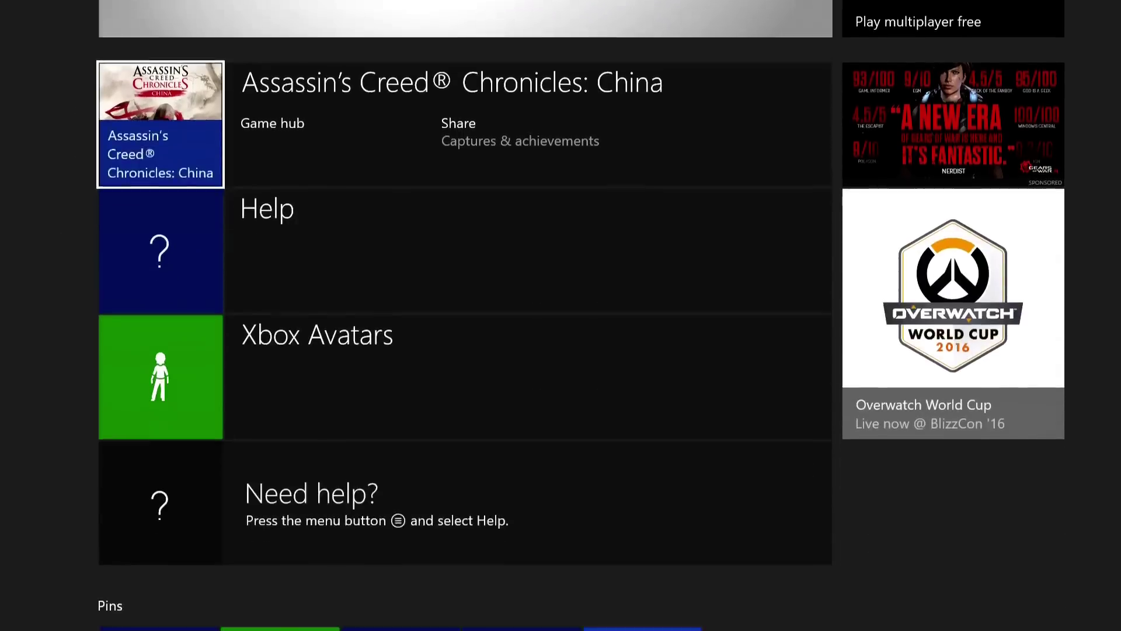
{"action": "scroll", "coordinate": [580, 326], "scroll_direction": "up", "scroll_amount": 5}
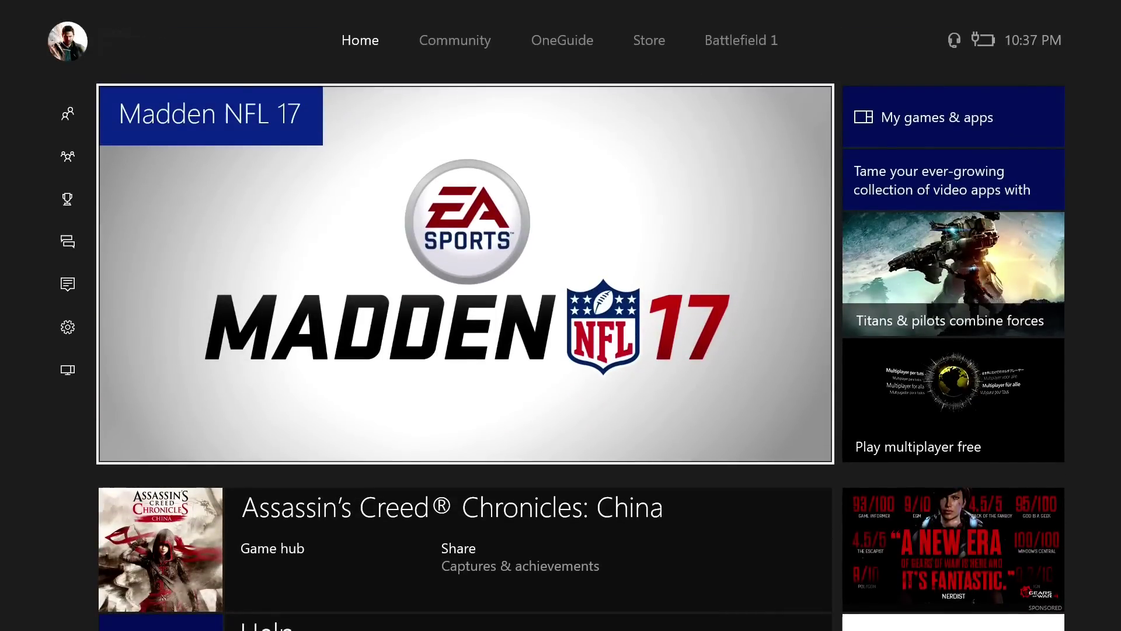
{"action": "key", "text": "Return"}
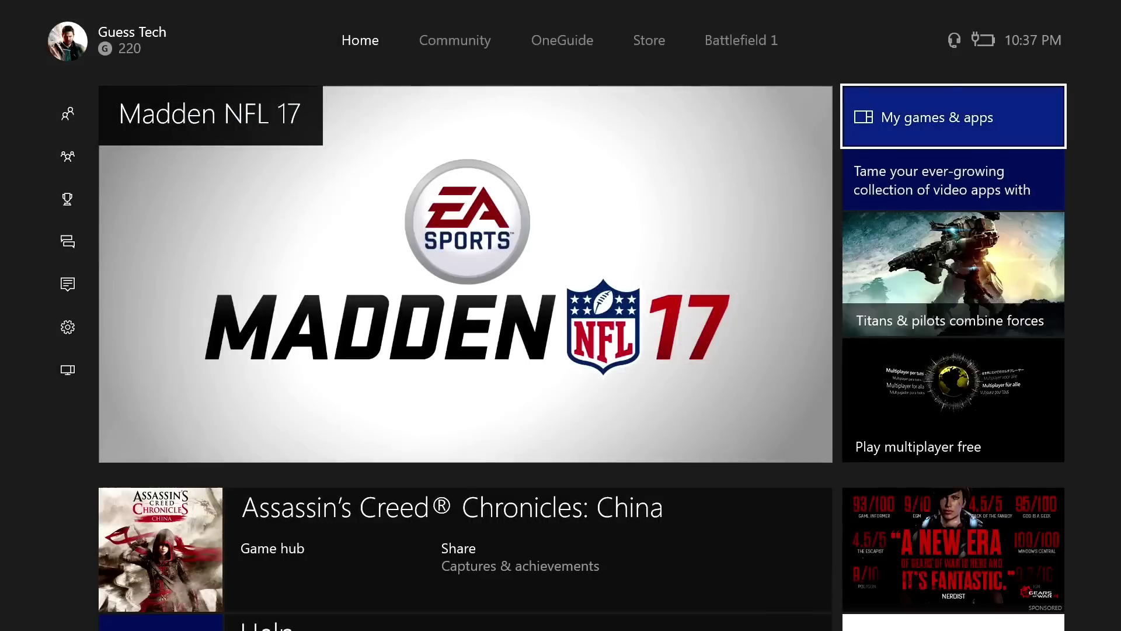
{"action": "key", "text": "Left"}
{"action": "key", "text": "Down"}
{"action": "key", "text": "Down"}
{"action": "key", "text": "Down"}
{"action": "key", "text": "Up"}
{"action": "key", "text": "Up"}
{"action": "key", "text": "Up"}
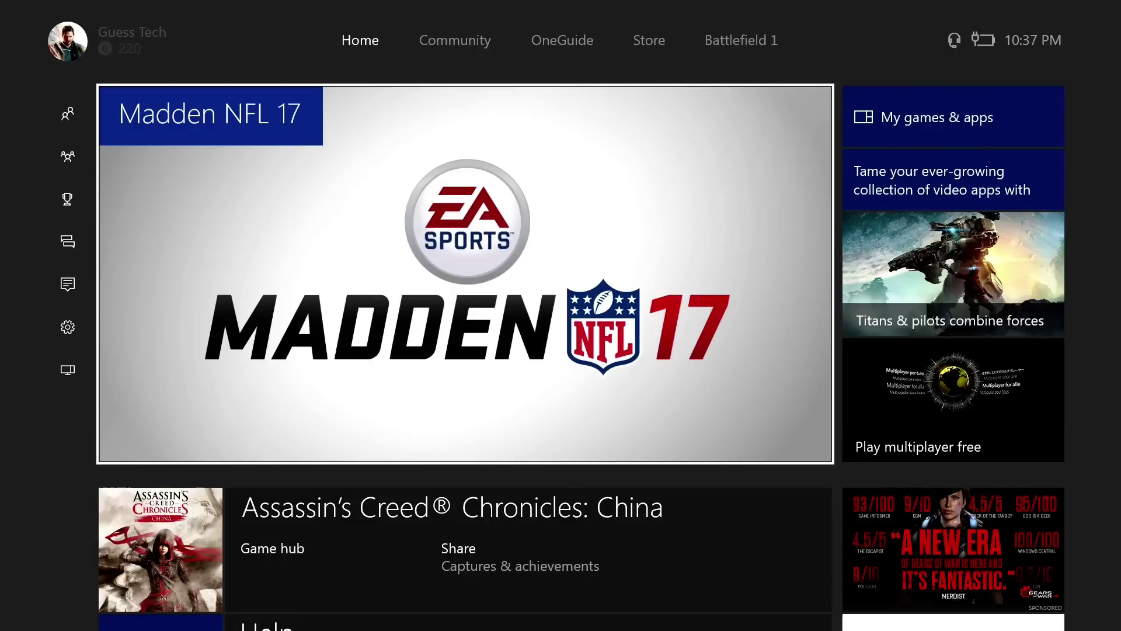
{"action": "key", "text": "Down"}
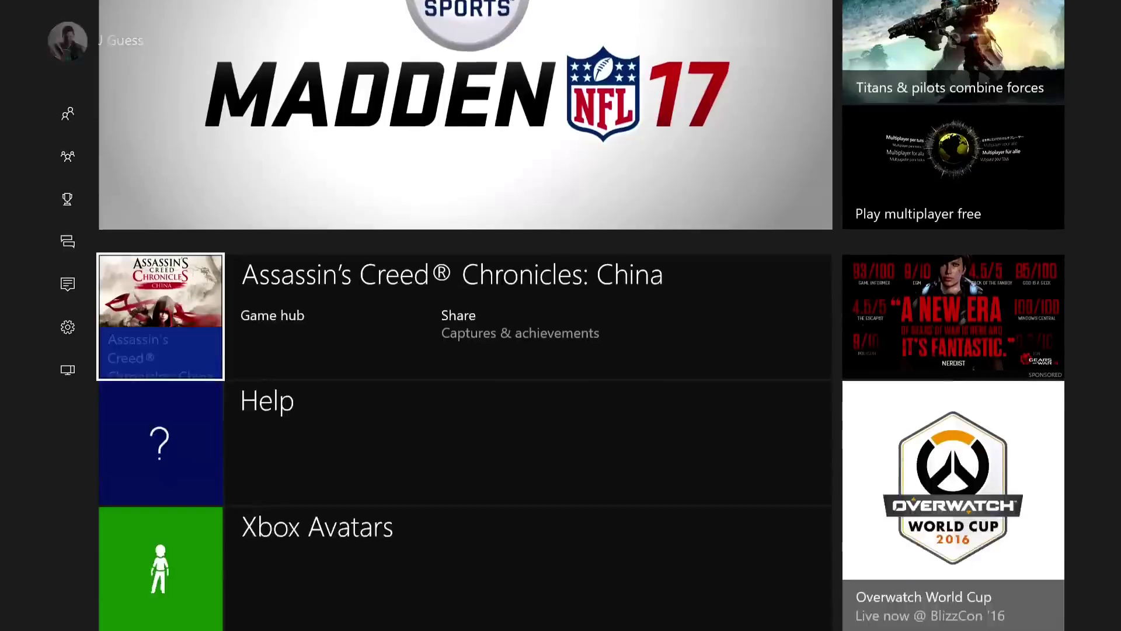
{"action": "key", "text": "Up"}
{"action": "key", "text": "Right"}
{"action": "key", "text": "Left"}
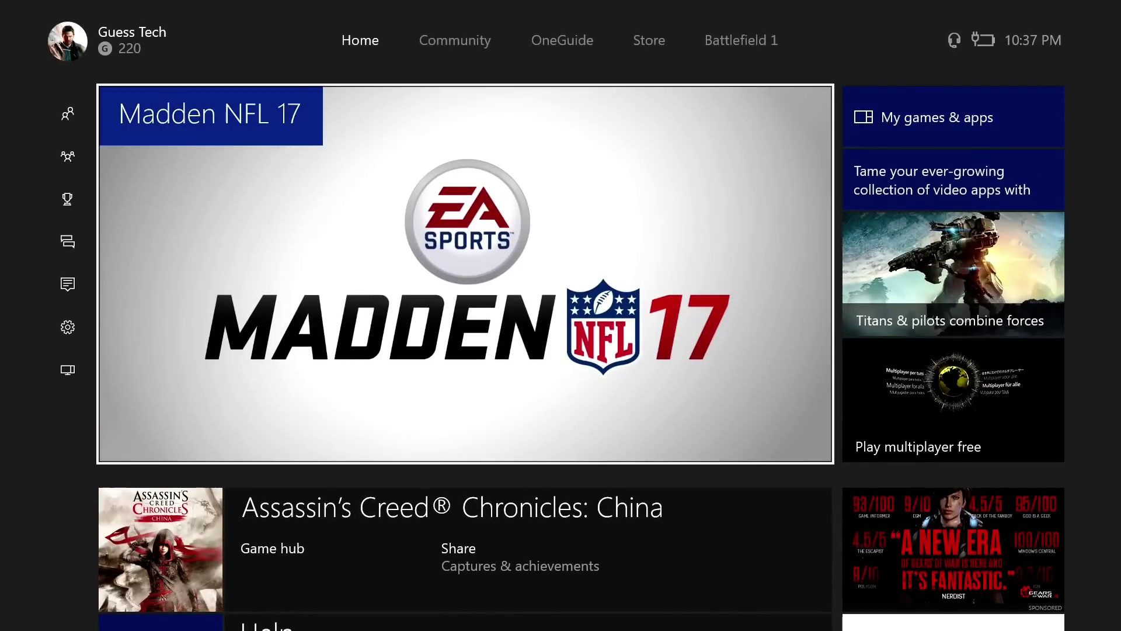
{"action": "key", "text": "Left"}
{"action": "key", "text": "Escape"}
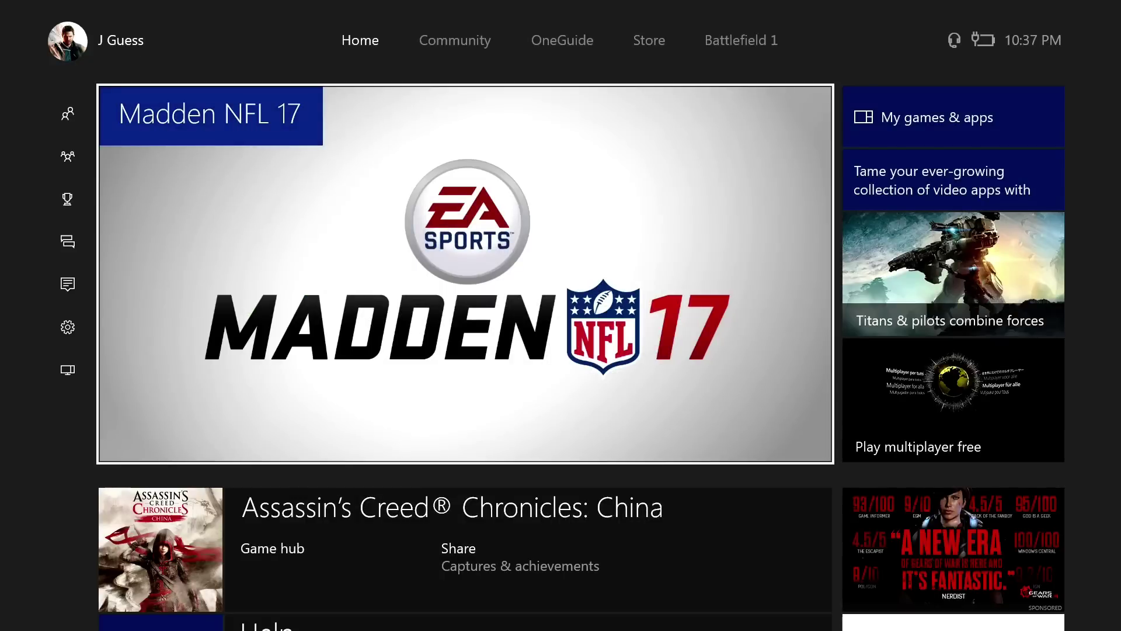
Open the full list of console settings from the Home screen's guide
{"action": "key", "text": "Left"}
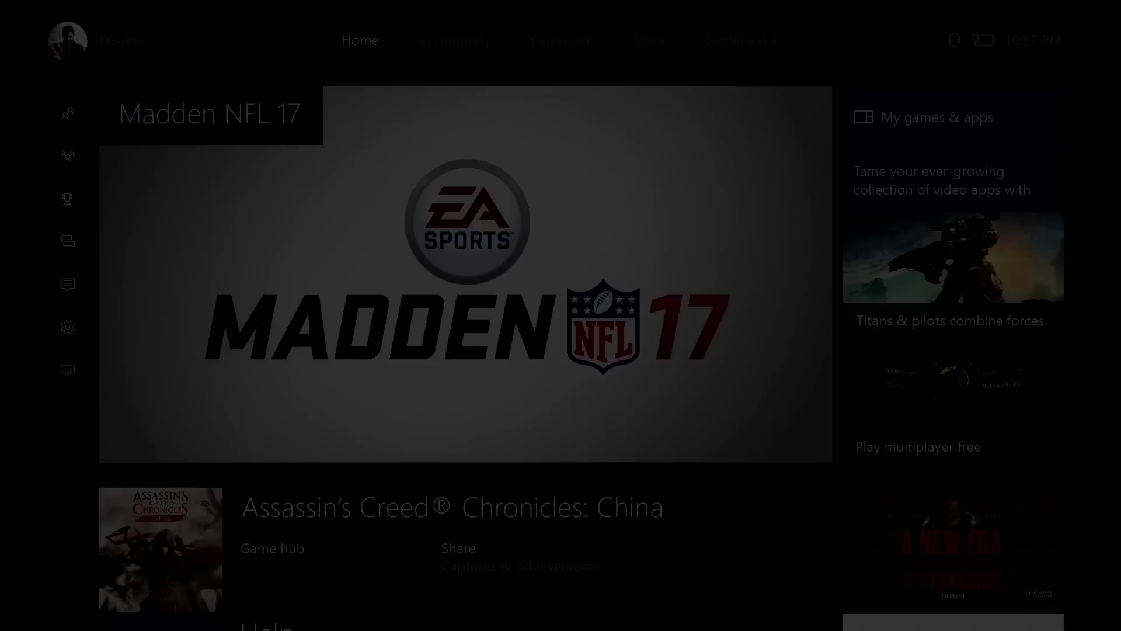
{"action": "key", "text": "Down"}
{"action": "key", "text": "Down"}
{"action": "key", "text": "Down"}
{"action": "key", "text": "Down"}
{"action": "key", "text": "Down"}
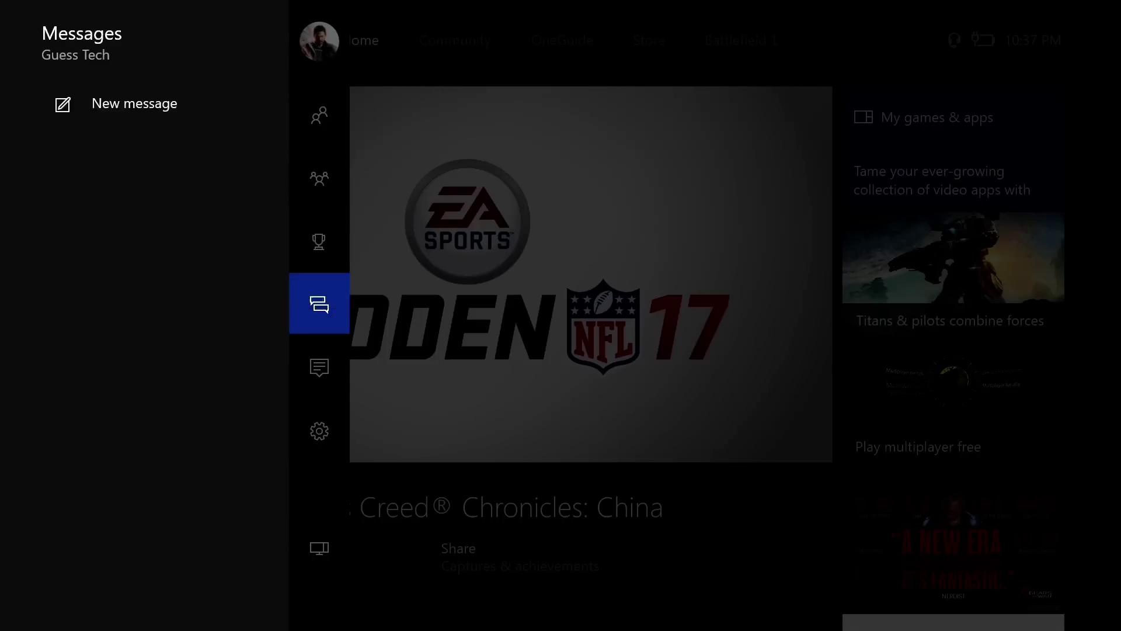
{"action": "key", "text": "Right"}
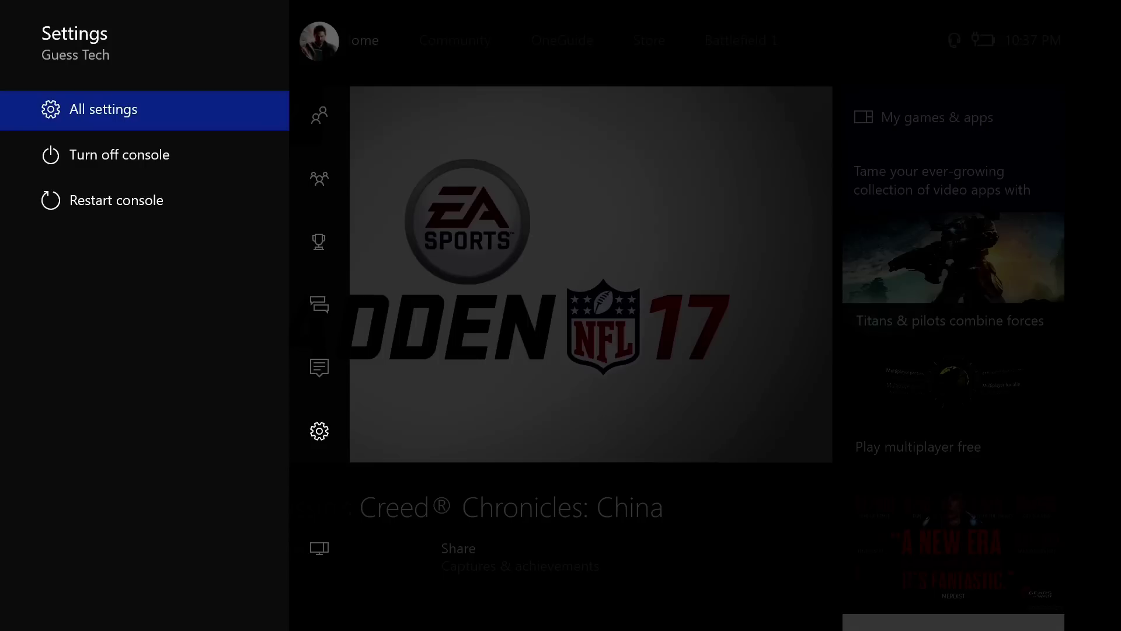
{"action": "key", "text": "Return"}
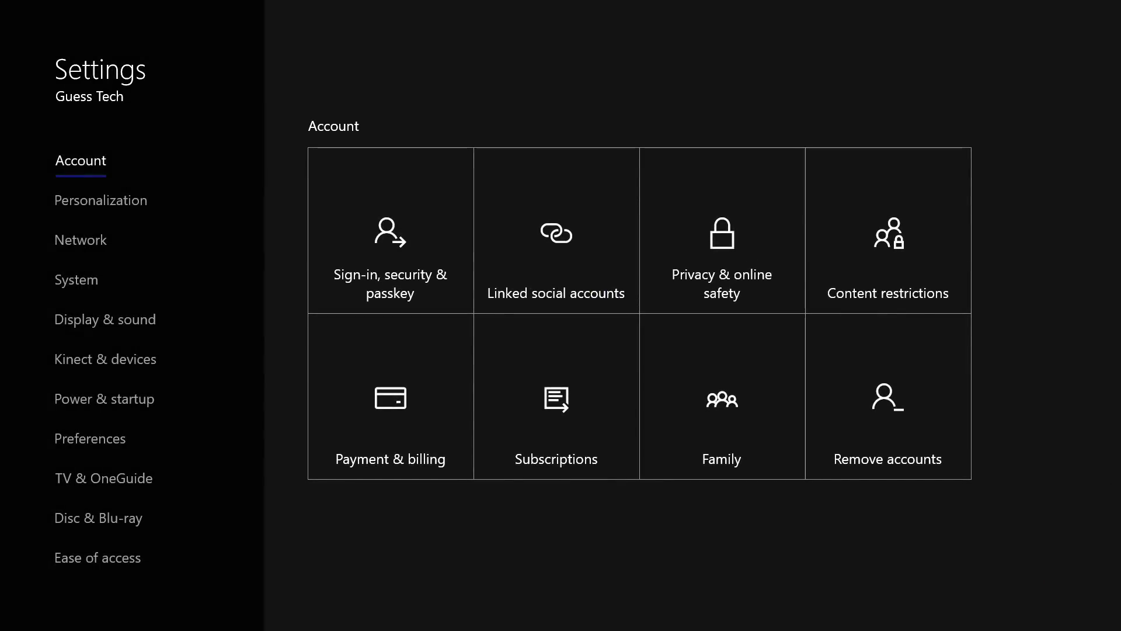
Open the advanced settings of the console's network configuration
{"action": "left_click", "coordinate": [81, 240]}
{"action": "left_click", "coordinate": [390, 230]}
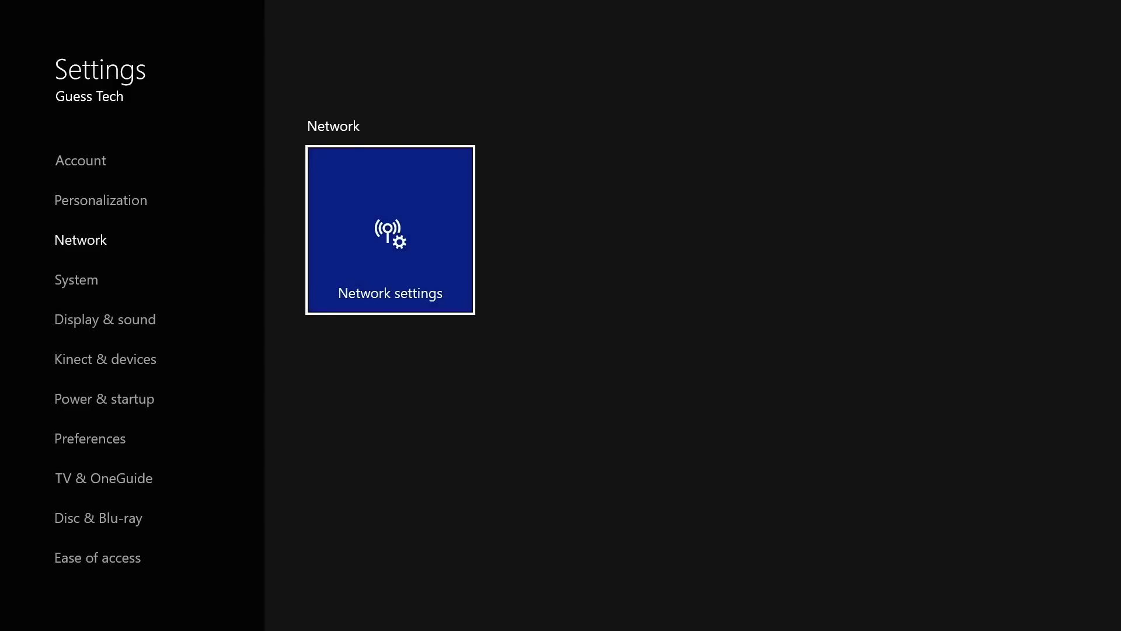
{"action": "key", "text": "Return"}
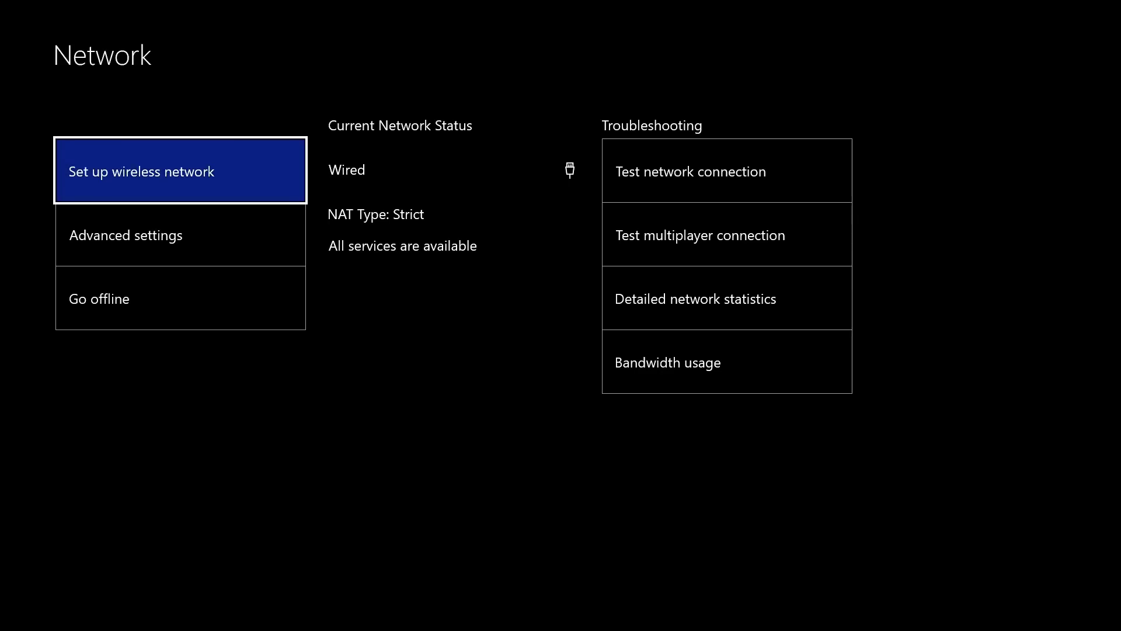
{"action": "left_click", "coordinate": [126, 234]}
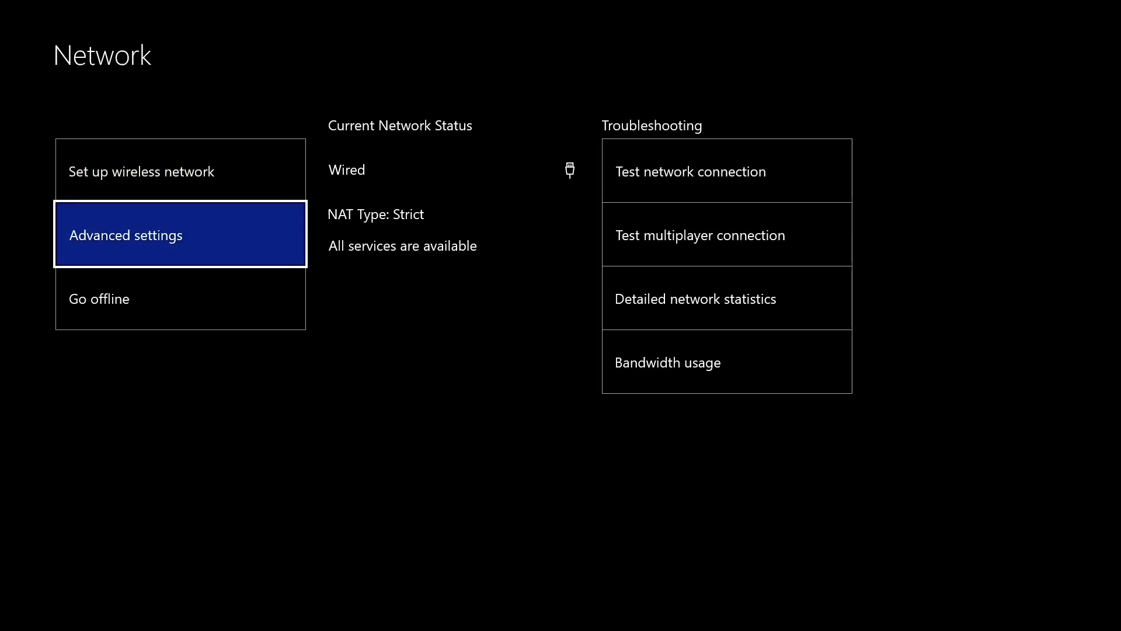
{"action": "key", "text": "Return"}
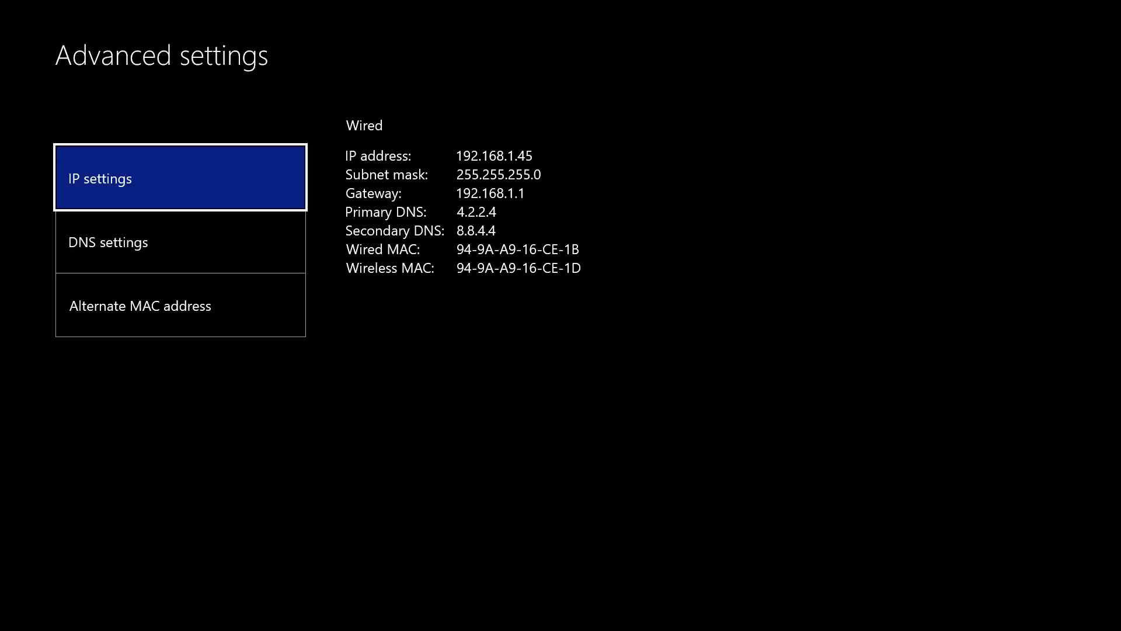
Look at the Alternate MAC address options and return to the Home screen
{"action": "key", "text": "Down"}
{"action": "key", "text": "Down"}
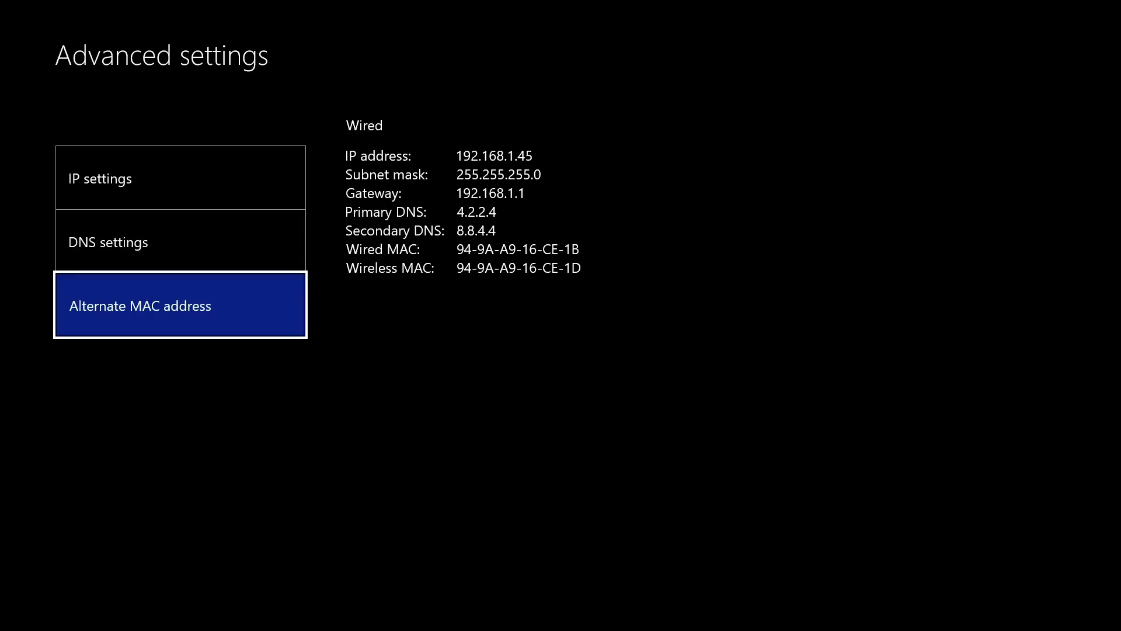
{"action": "key", "text": "Return"}
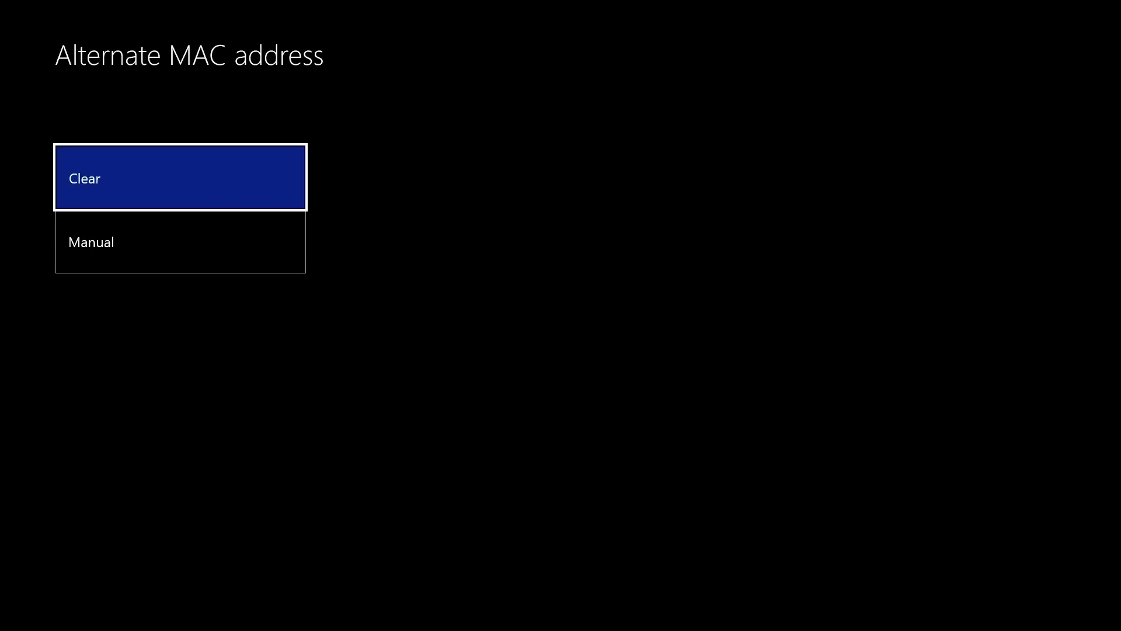
{"action": "key", "text": "Escape"}
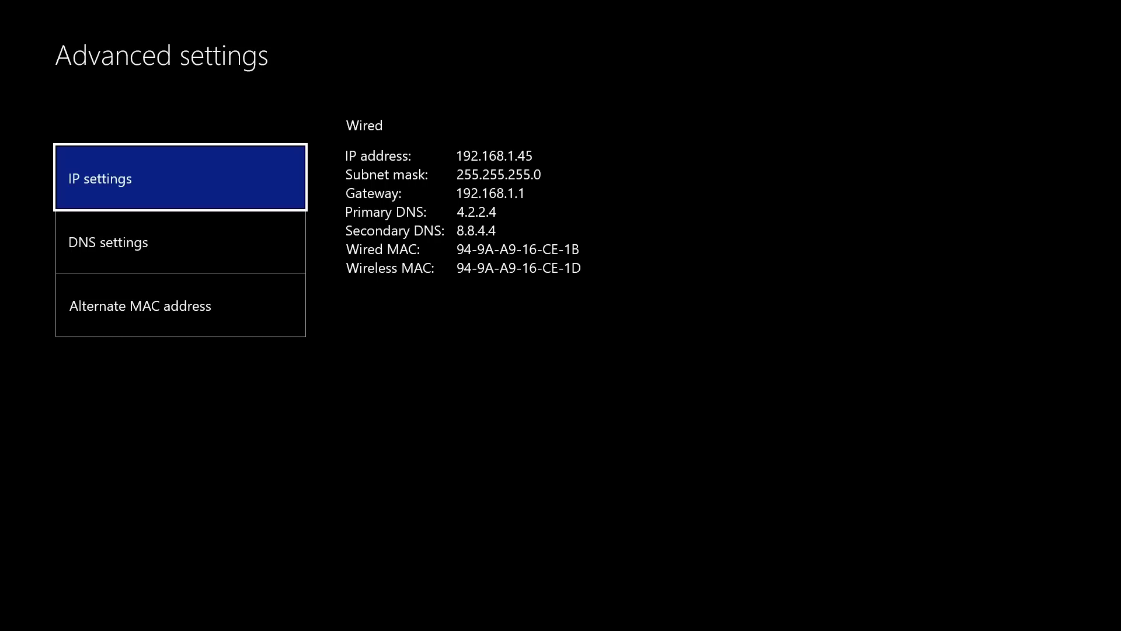
{"action": "key", "text": "Escape"}
{"action": "key", "text": "Escape"}
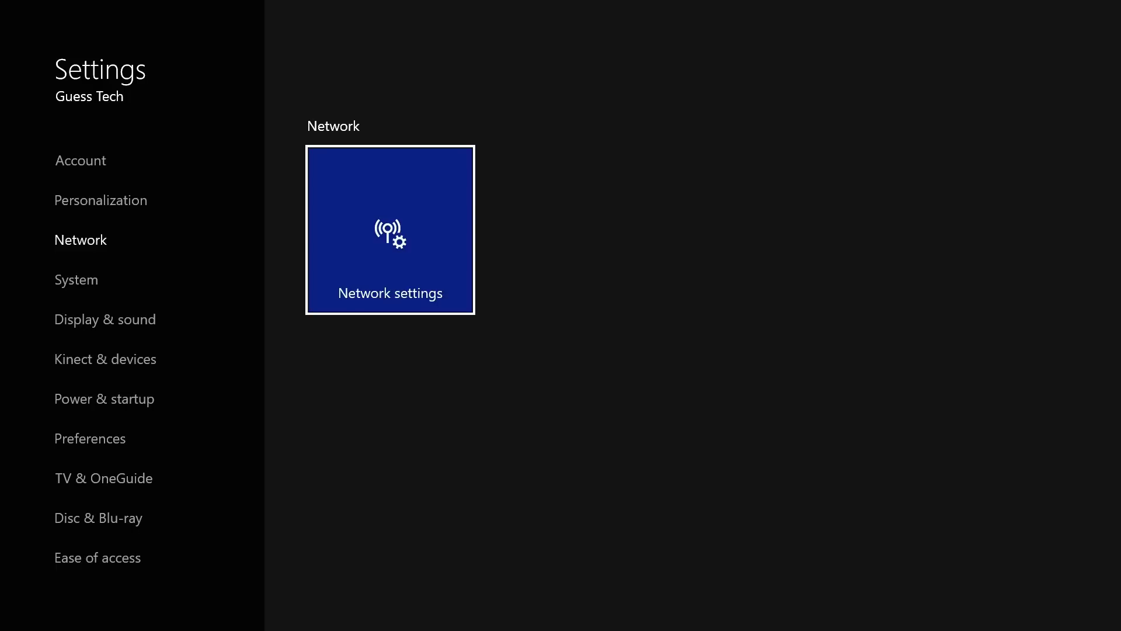
{"action": "key", "text": "Escape"}
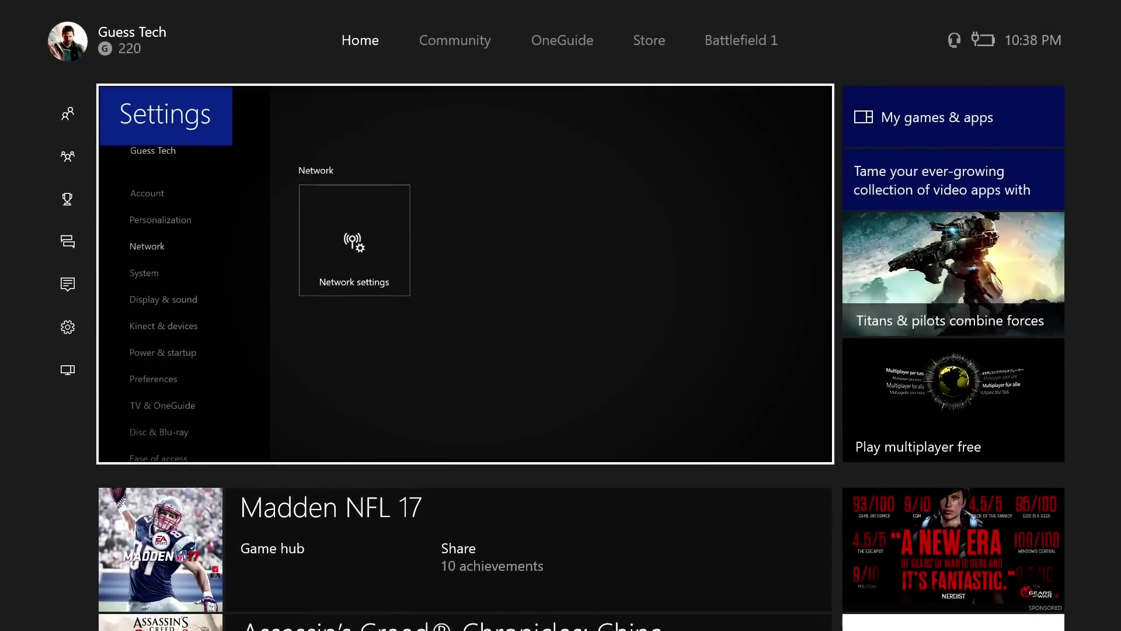
Reopen the advanced network settings and choose manual configuration for the DNS settings
{"action": "key", "text": "Return"}
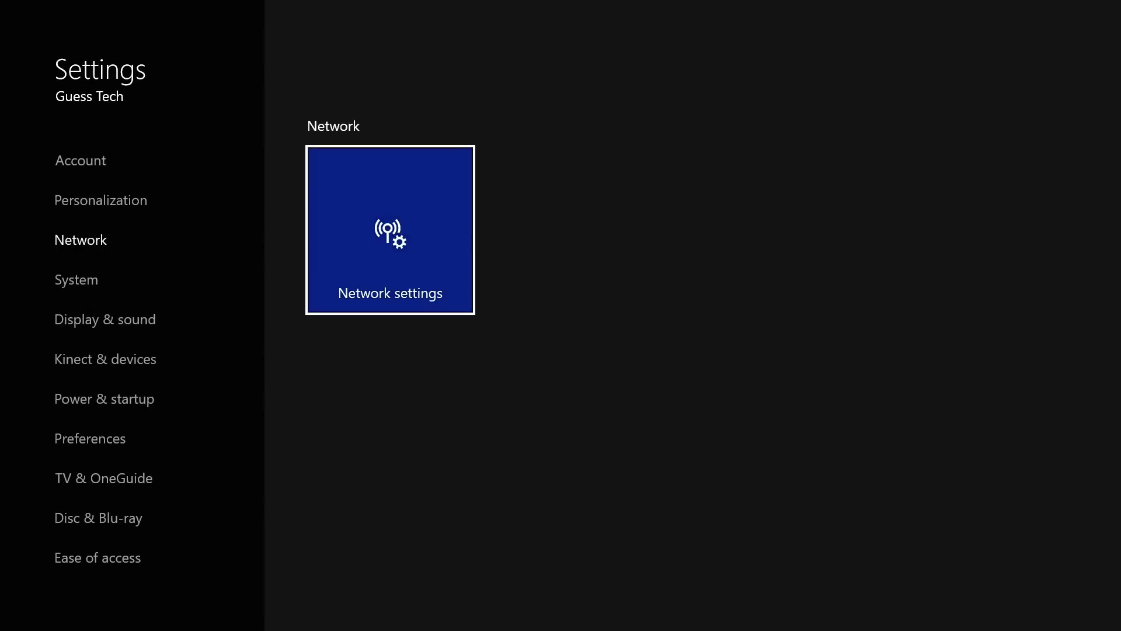
{"action": "key", "text": "Return"}
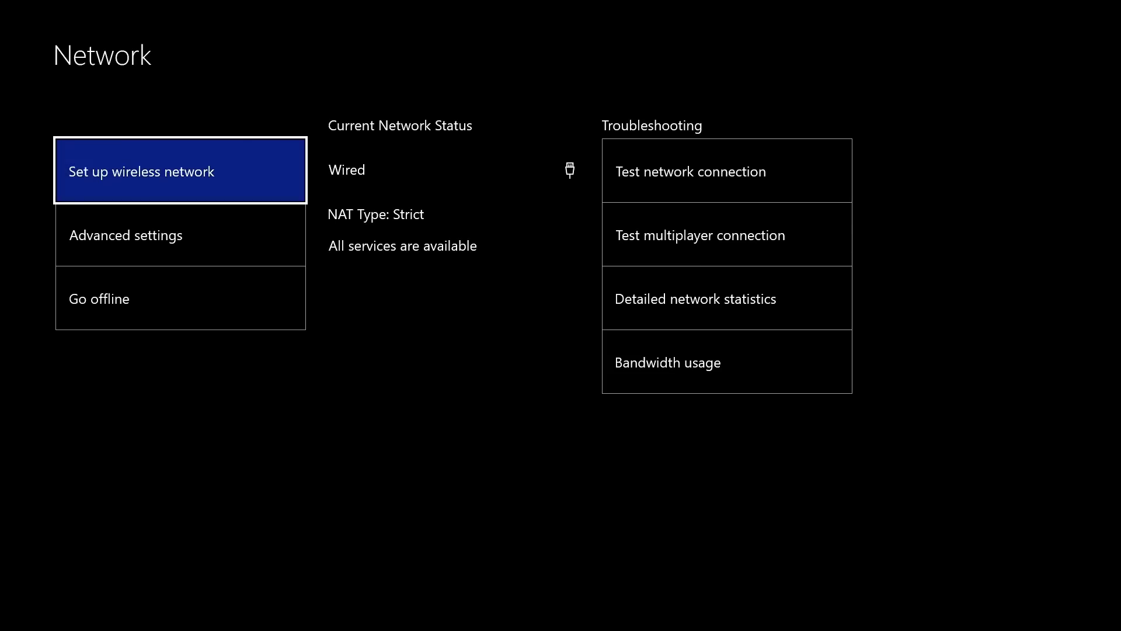
{"action": "key", "text": "Down"}
{"action": "key", "text": "Return"}
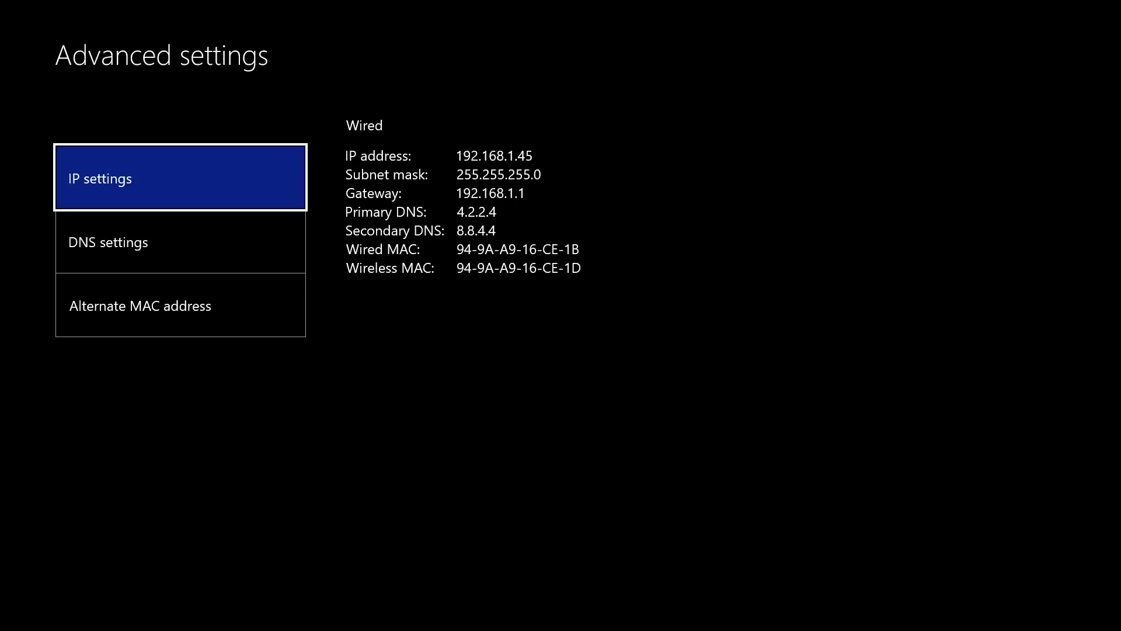
{"action": "key", "text": "Down"}
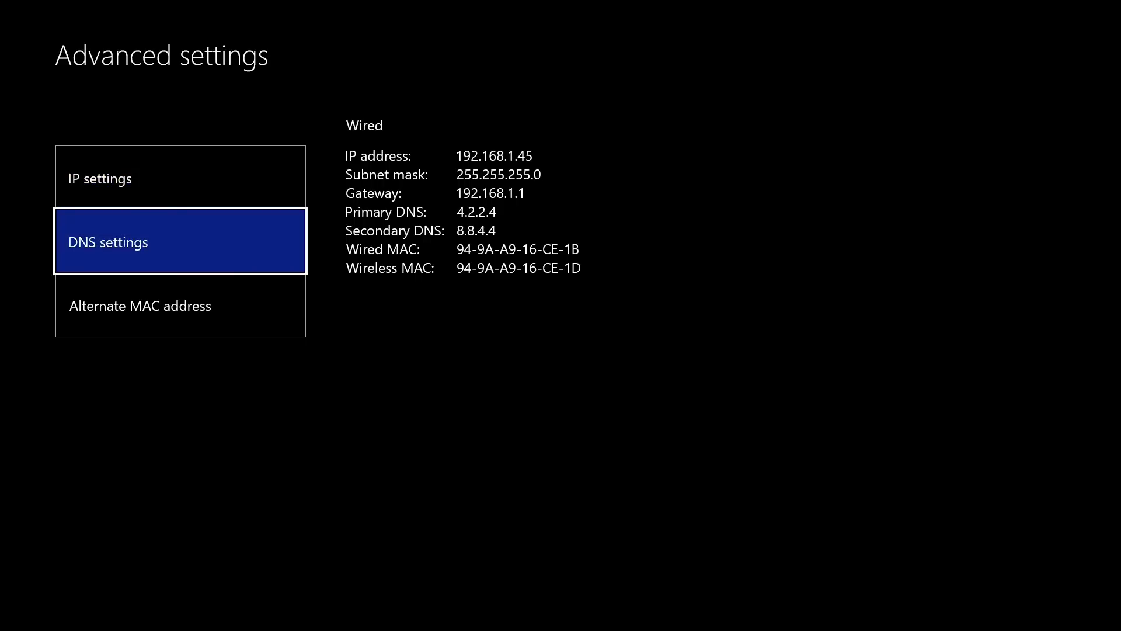
{"action": "key", "text": "Return"}
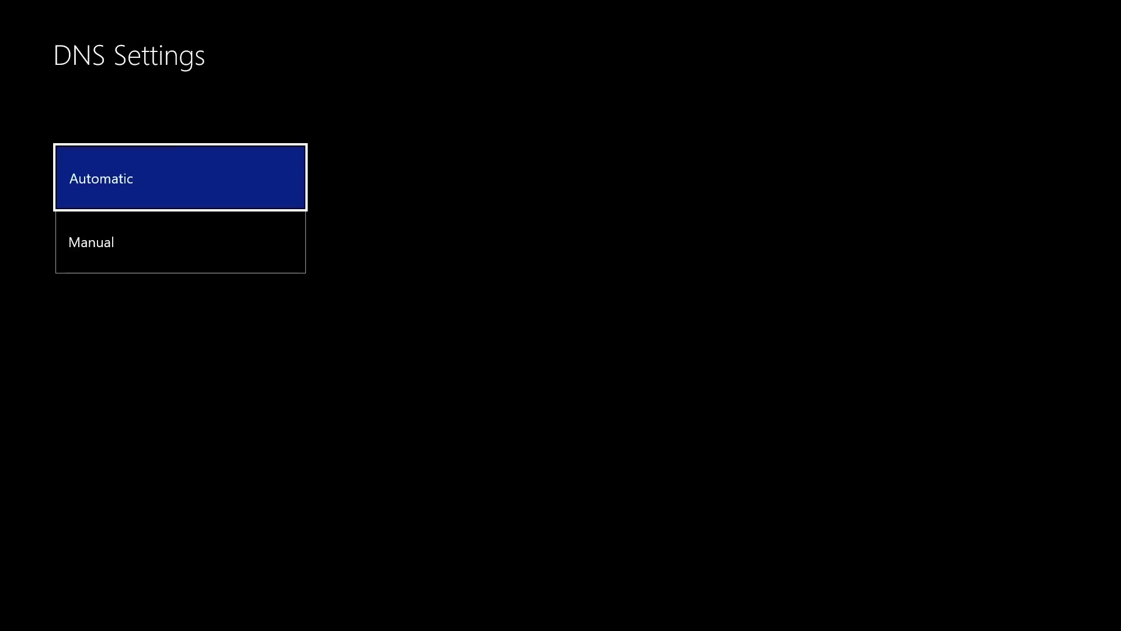
{"action": "key", "text": "Down"}
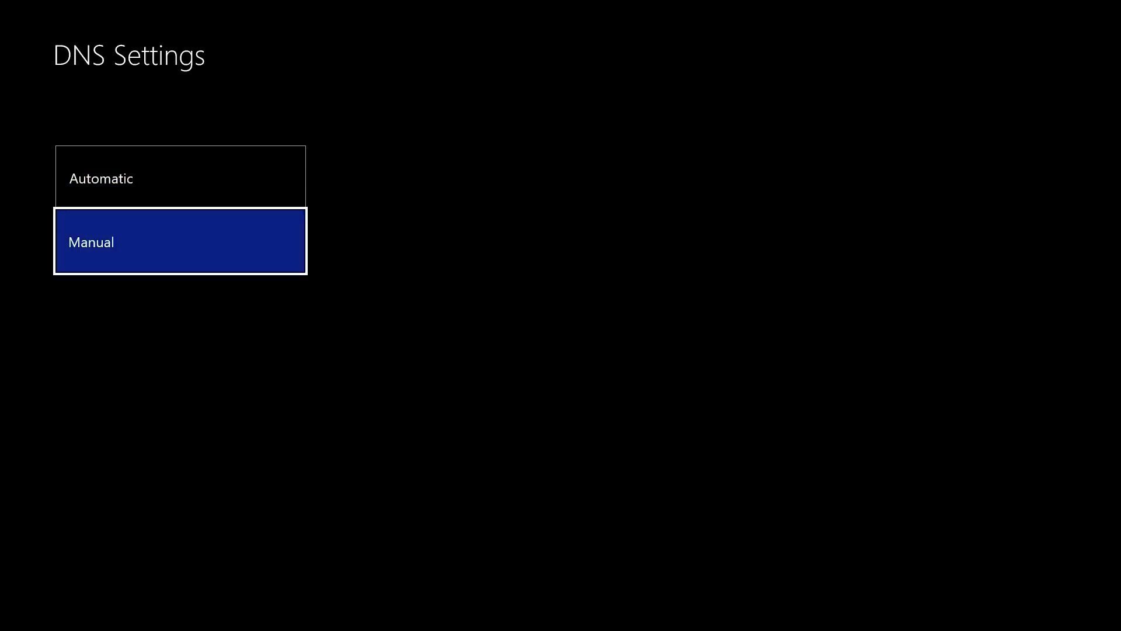
{"action": "key", "text": "Up"}
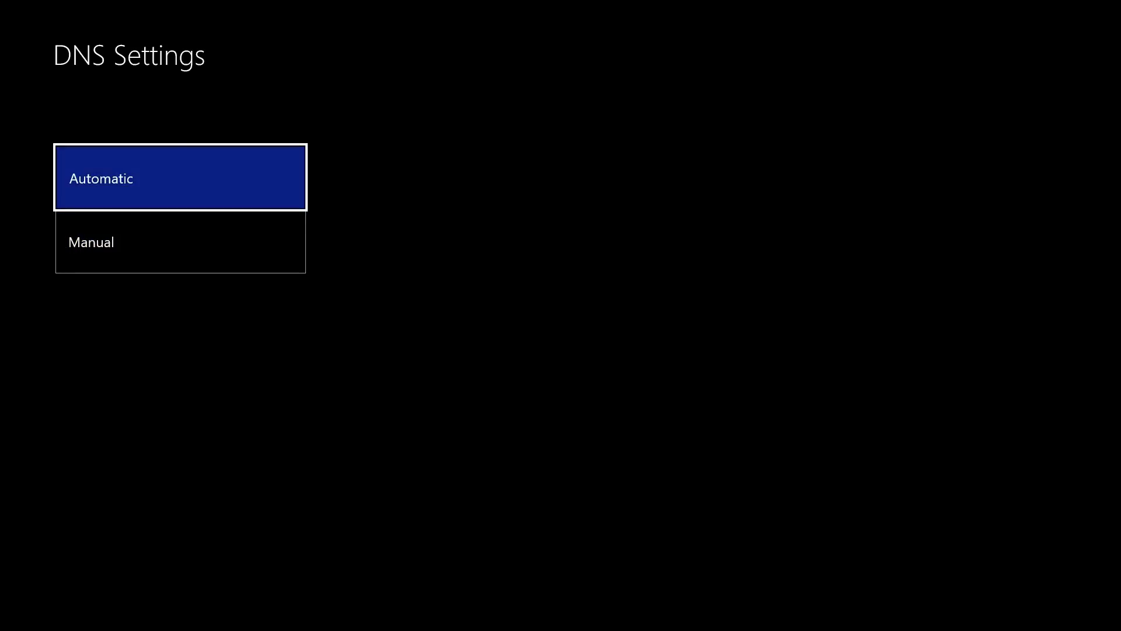
{"action": "key", "text": "Down"}
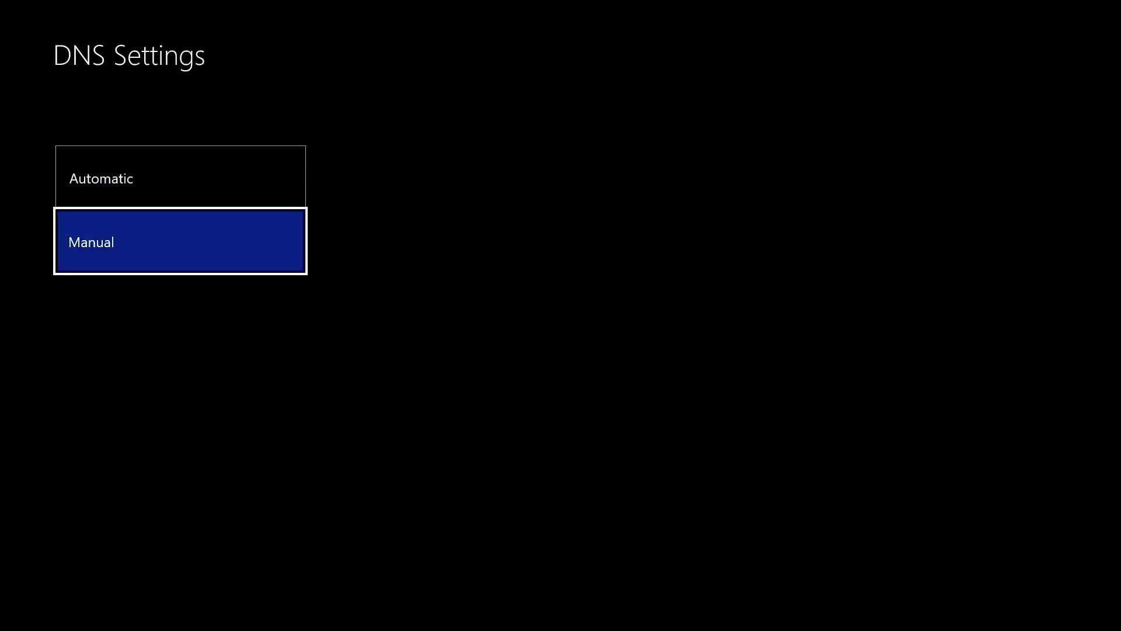
{"action": "key", "text": "Return"}
Set the primary DNS to 4.2.2.4 and the secondary DNS to 8.8.4.4
{"action": "key", "text": "Up"}
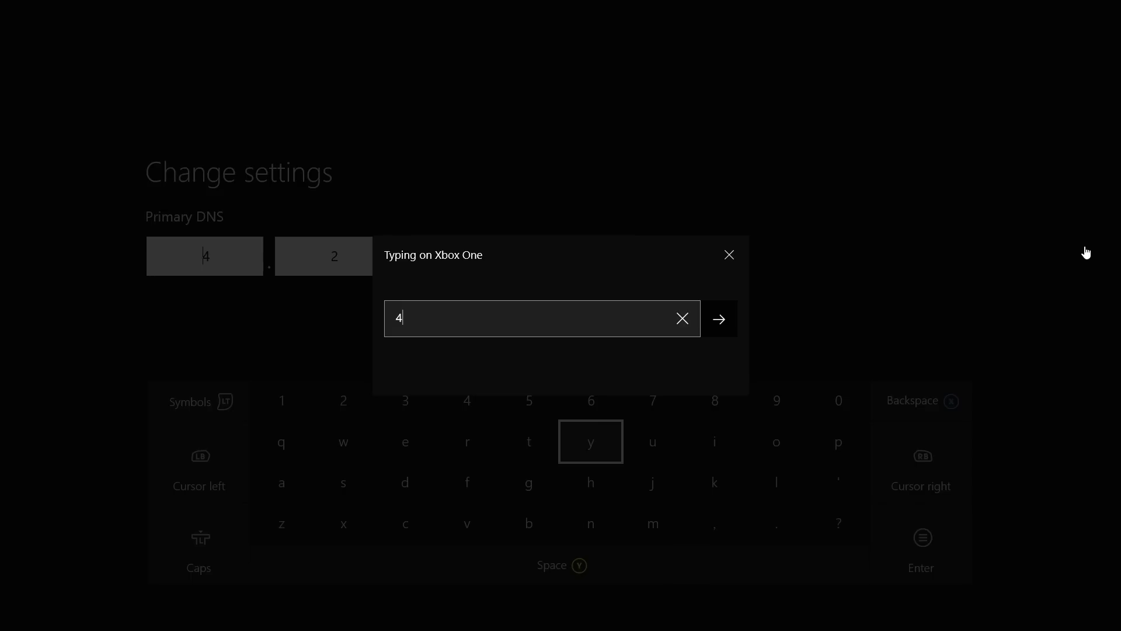
{"action": "key", "text": "Return"}
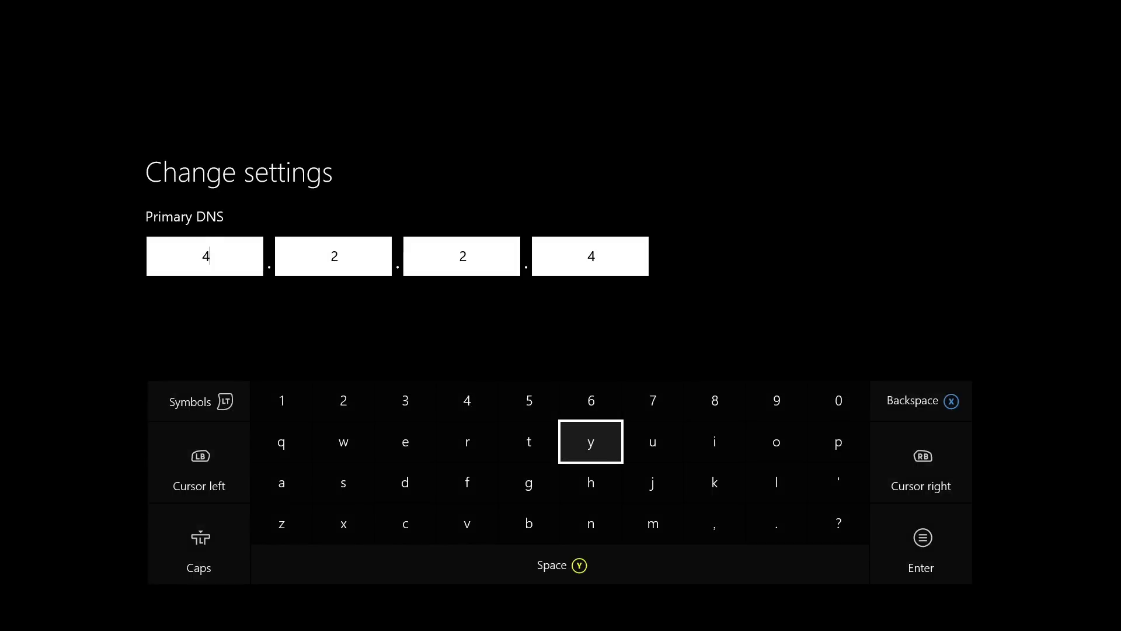
{"action": "key", "text": "Tab"}
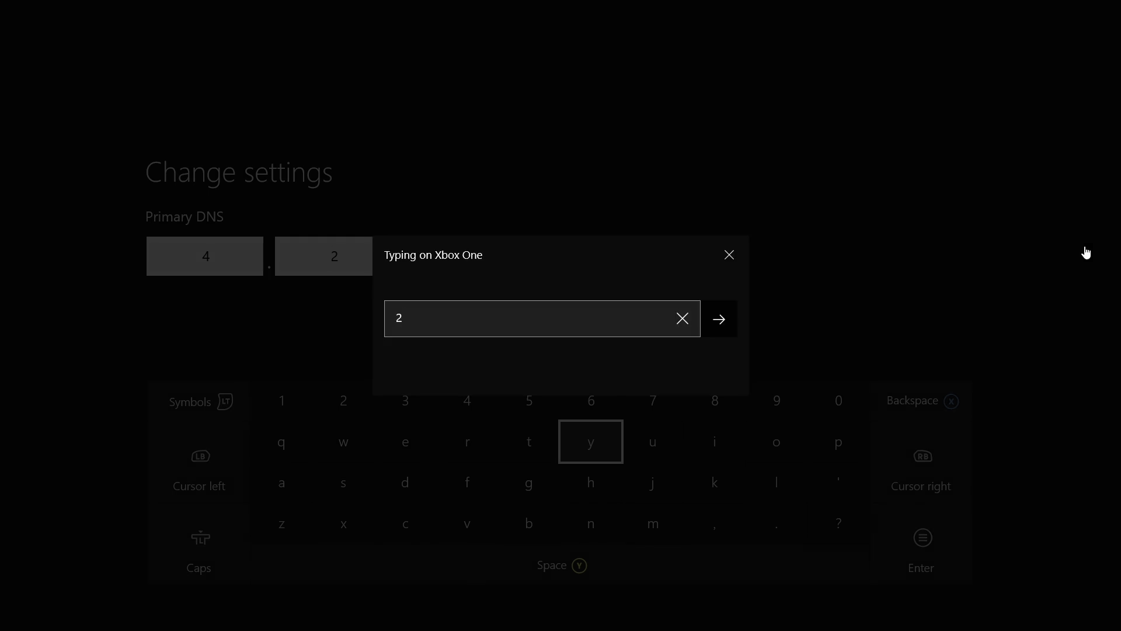
{"action": "key", "text": "Escape"}
{"action": "key", "text": "Tab"}
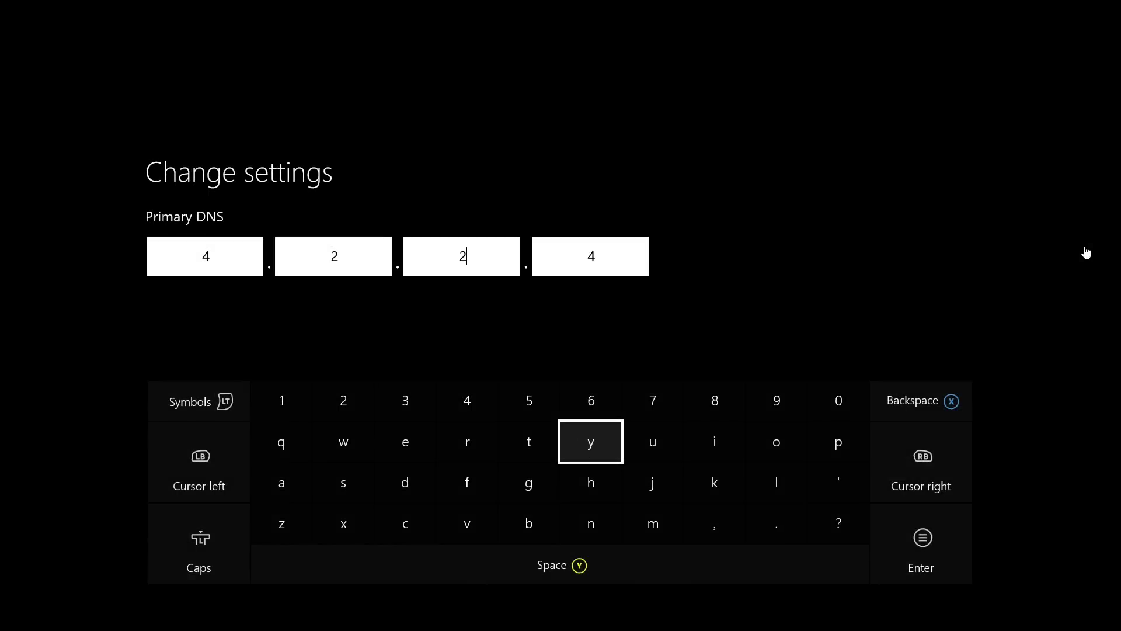
{"action": "key", "text": "Tab"}
{"action": "key", "text": "Return"}
{"action": "key", "text": "Return"}
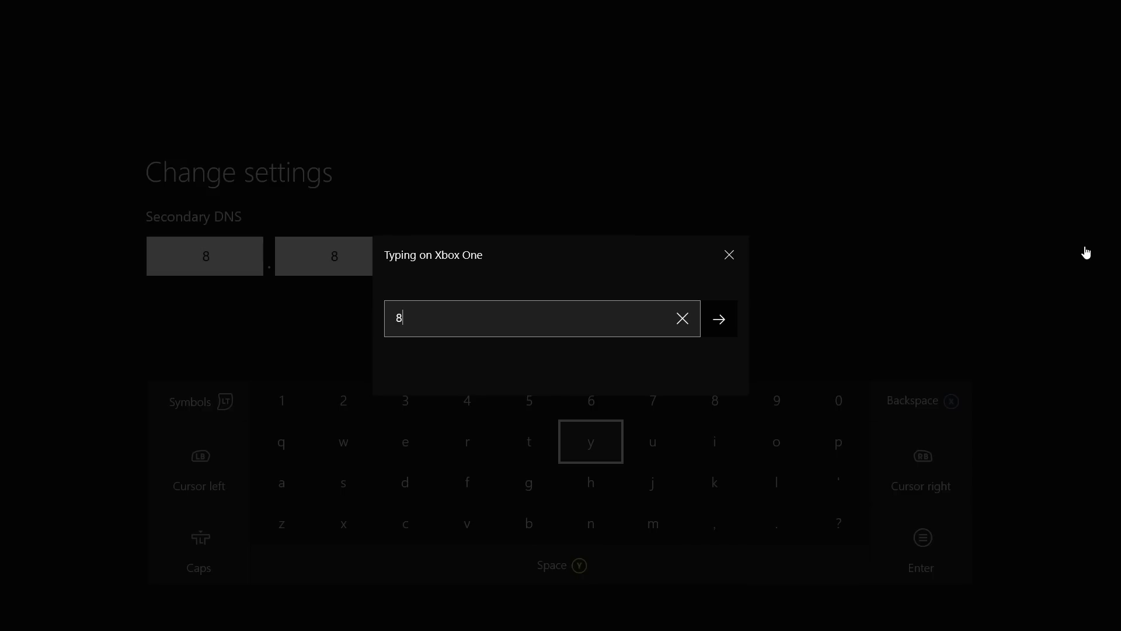
{"action": "key", "text": "Return"}
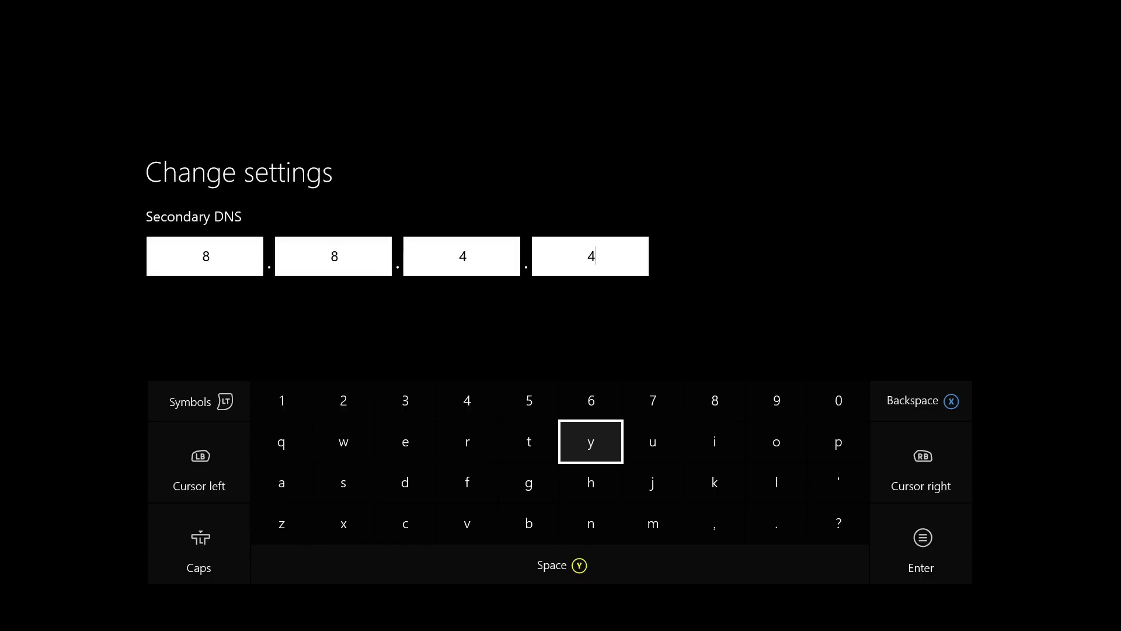
{"action": "key", "text": "Return"}
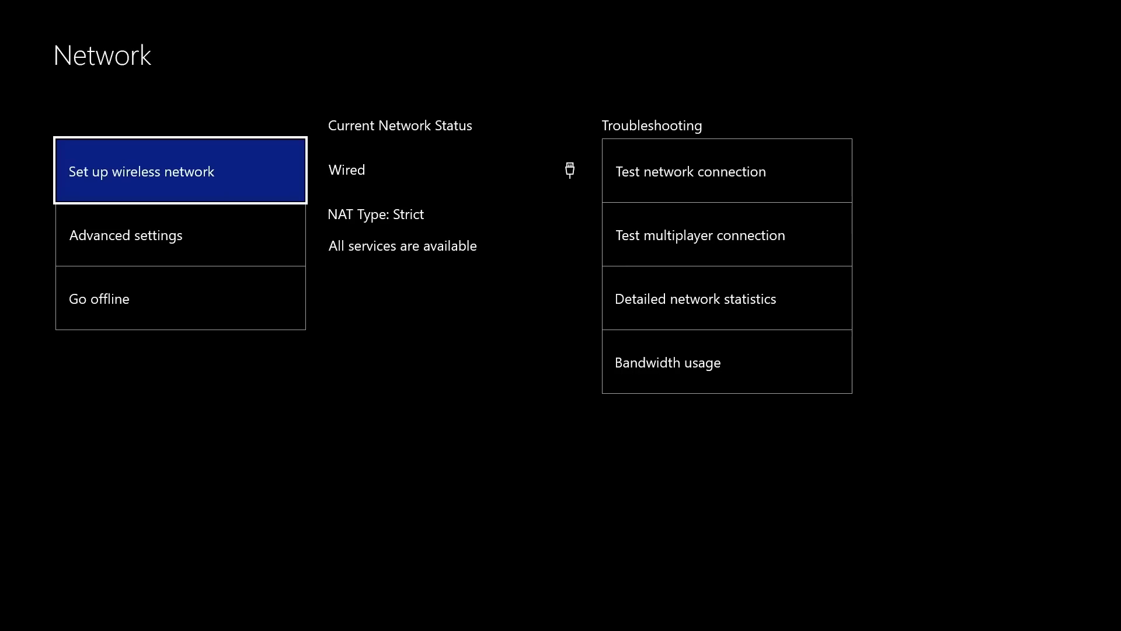
Leave the network settings and return to the Home screen
{"action": "key", "text": "Escape"}
{"action": "key", "text": "super"}
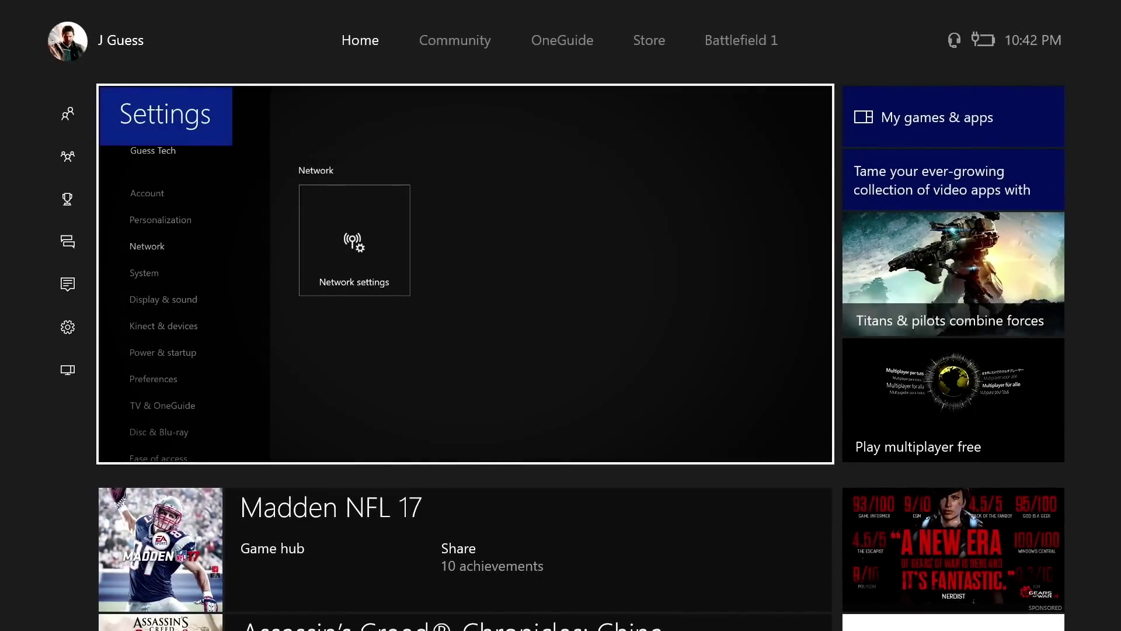
{"action": "key", "text": "super"}
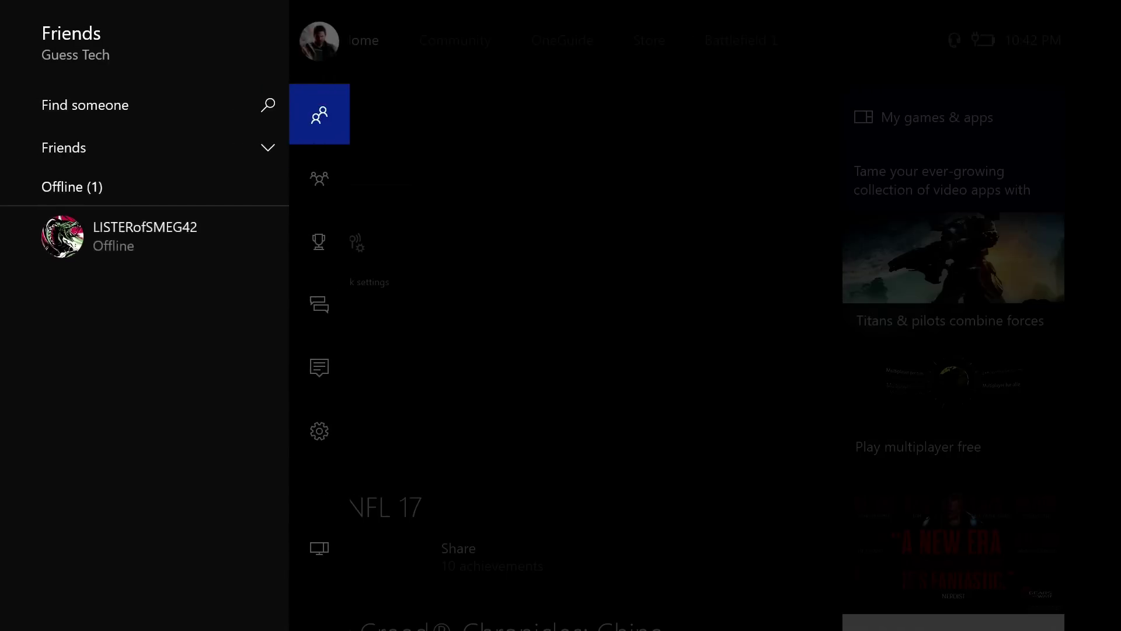
{"action": "key", "text": "Escape"}
{"action": "key", "text": "Up"}
{"action": "key", "text": "Down"}
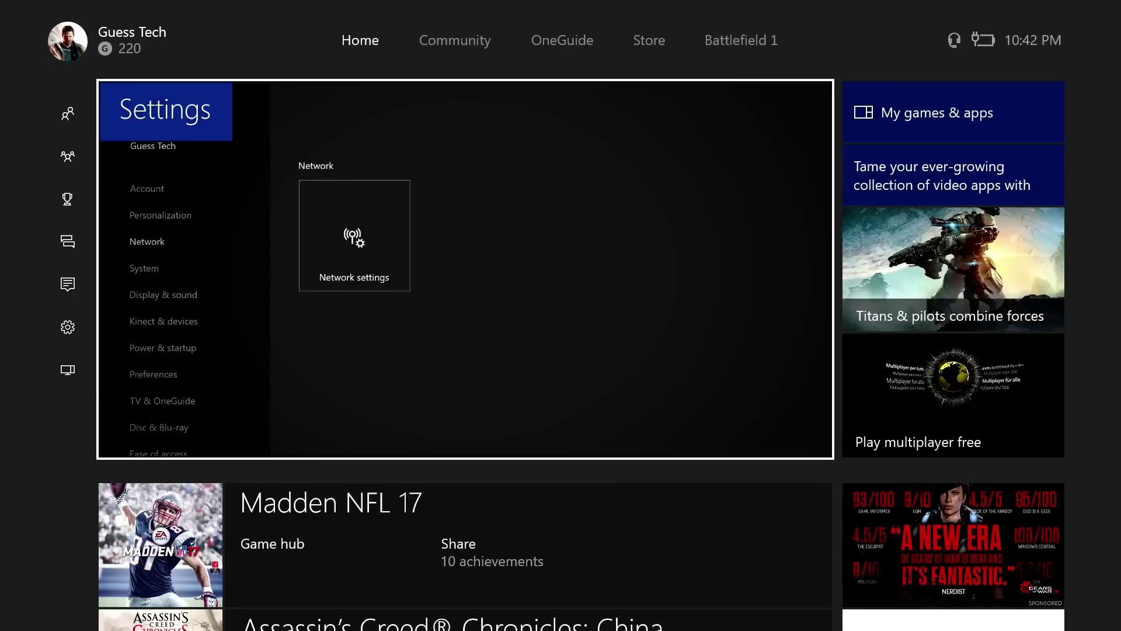